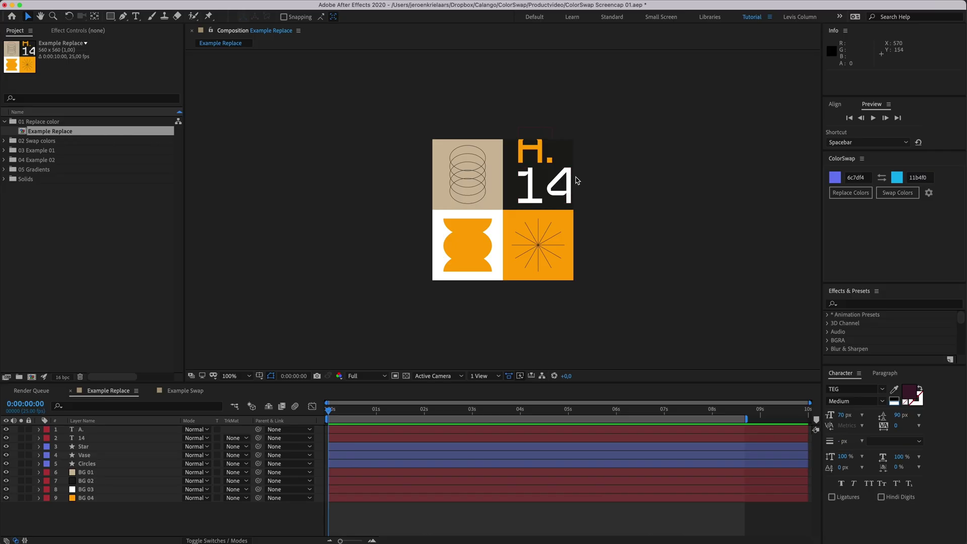
Step: Select the orange A. text, Vase and BG 04 layers
click(94, 431)
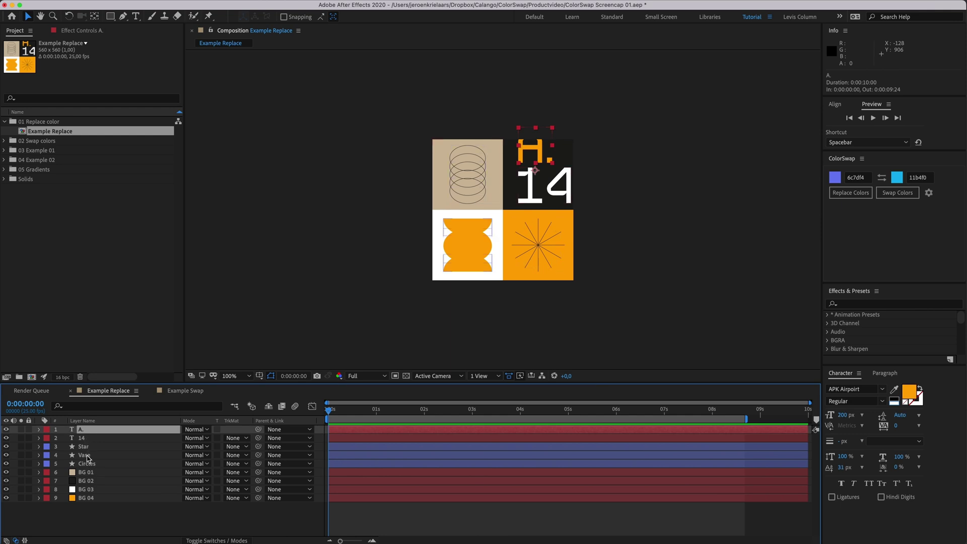
click(86, 455)
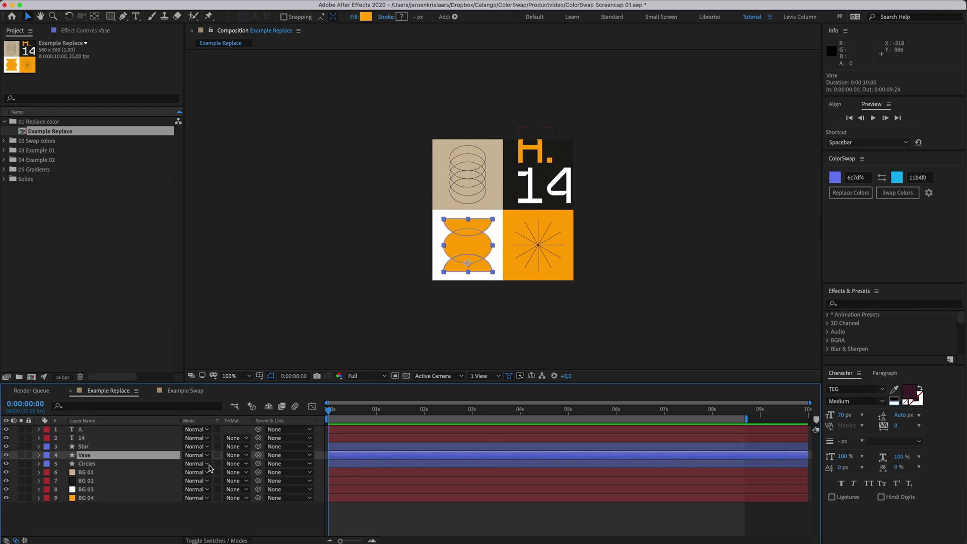
click(98, 499)
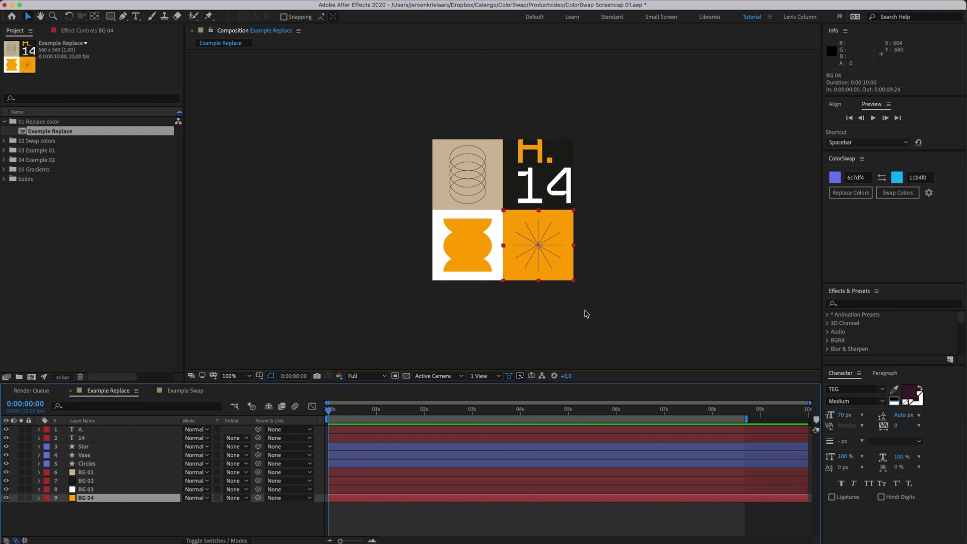
Step: Eyedrop orange ffaa00 from the artwork as the colour to replace
click(835, 178)
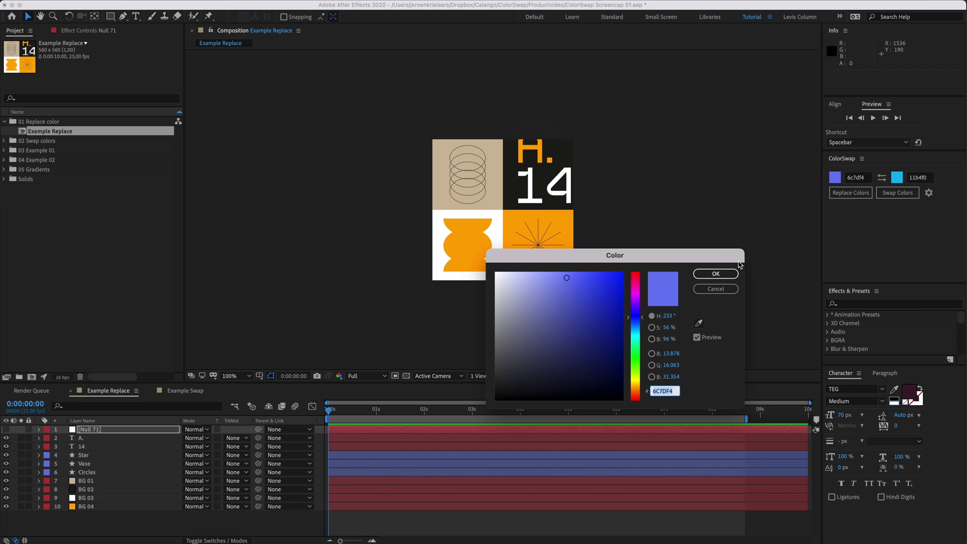
click(699, 323)
click(570, 213)
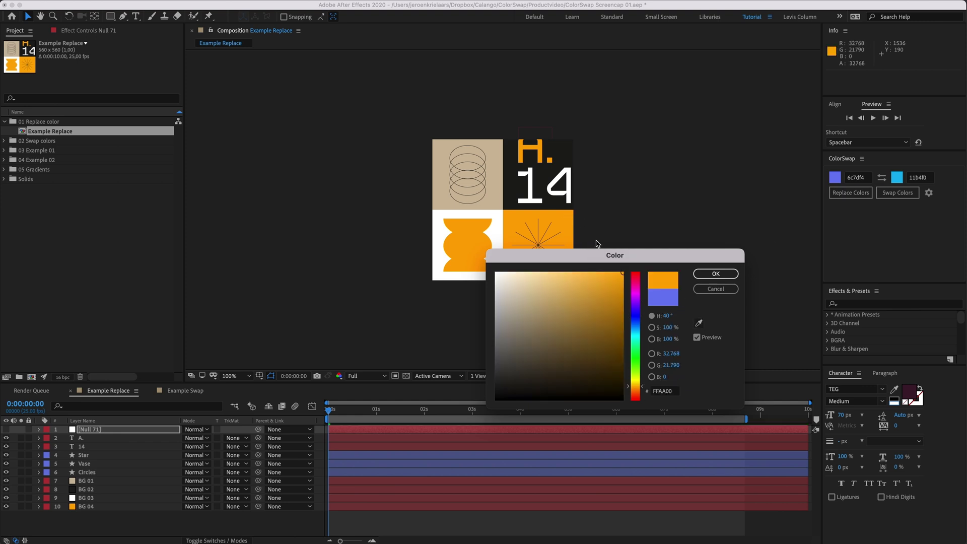
click(716, 273)
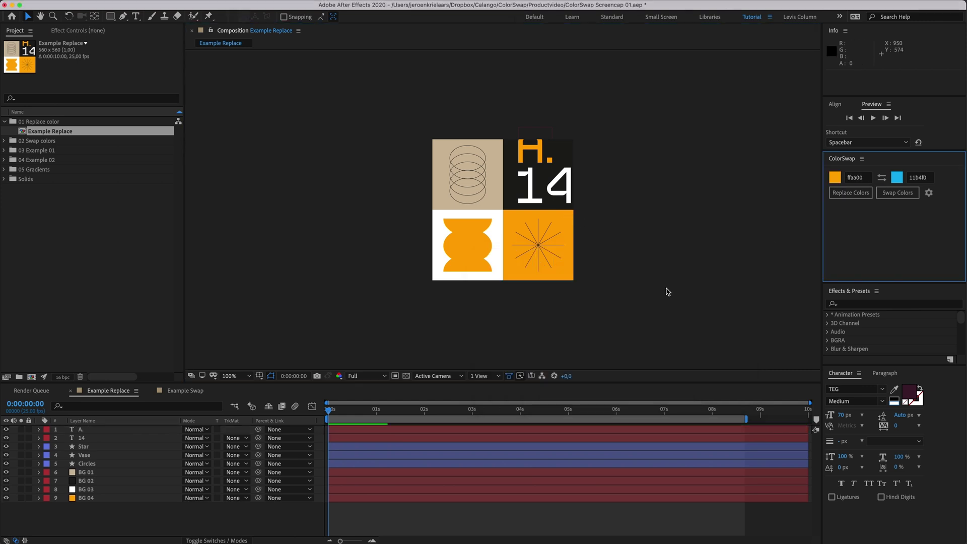
Step: Set green 4db628 as the replacement and replace the orange across the layers
click(897, 179)
click(636, 362)
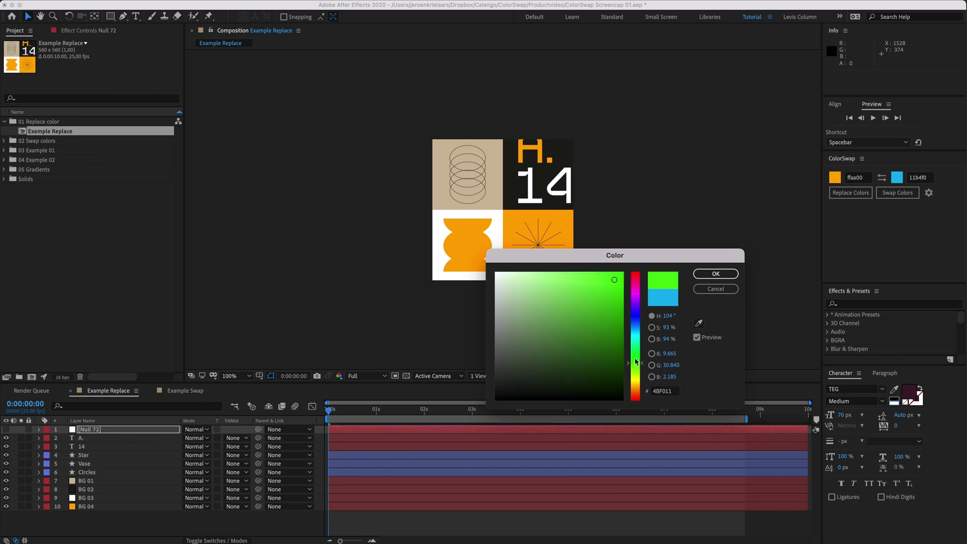
drag(586, 300, 595, 309)
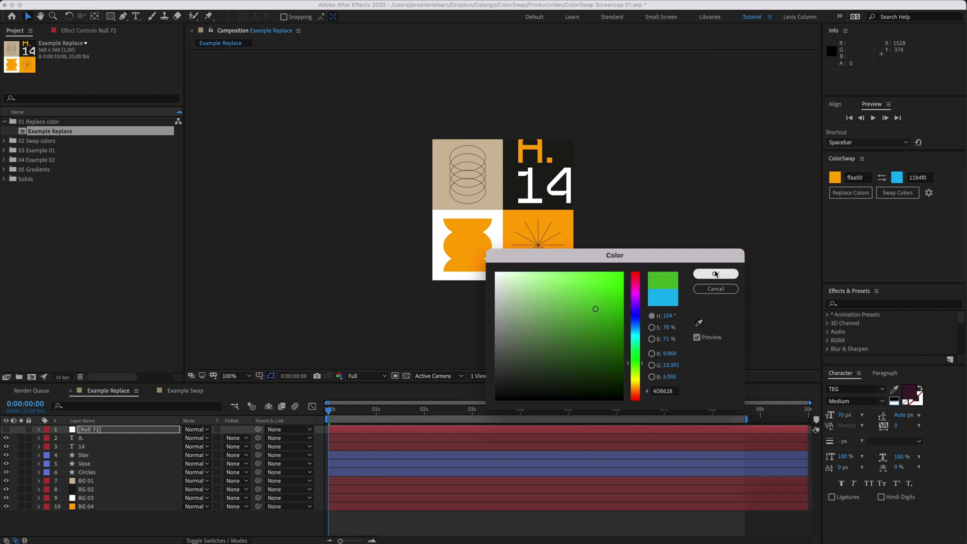
click(716, 274)
click(850, 196)
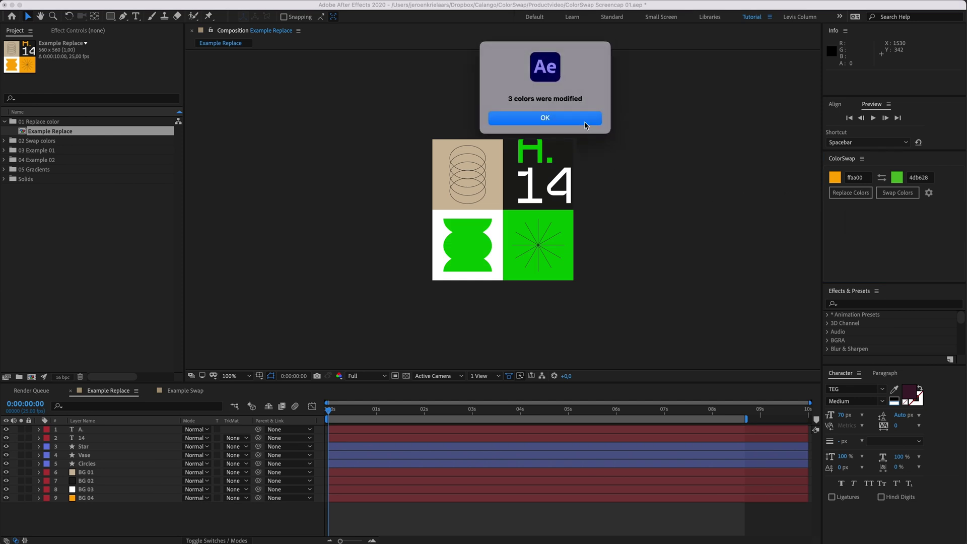
click(584, 121)
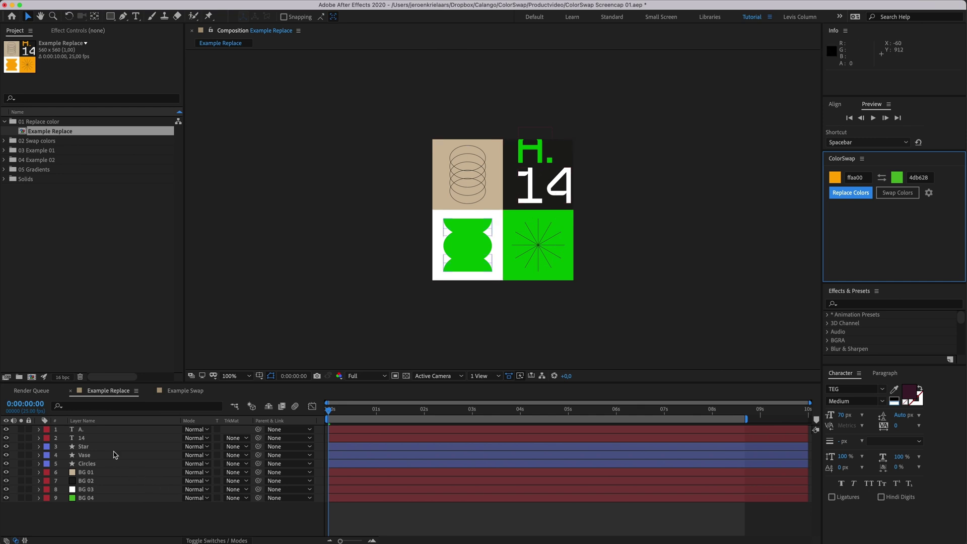
Step: Switch to the Example Swap composition and preview its animation
click(176, 394)
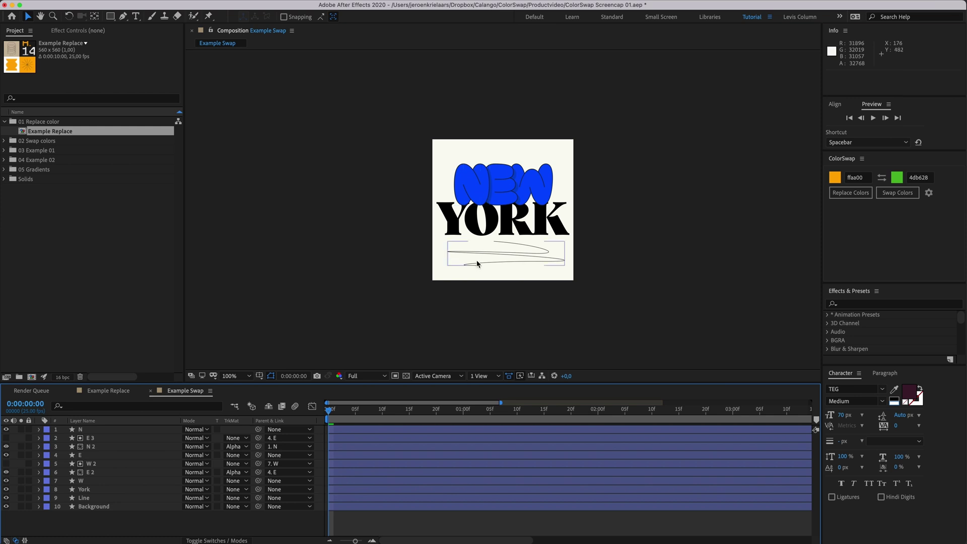
key(space)
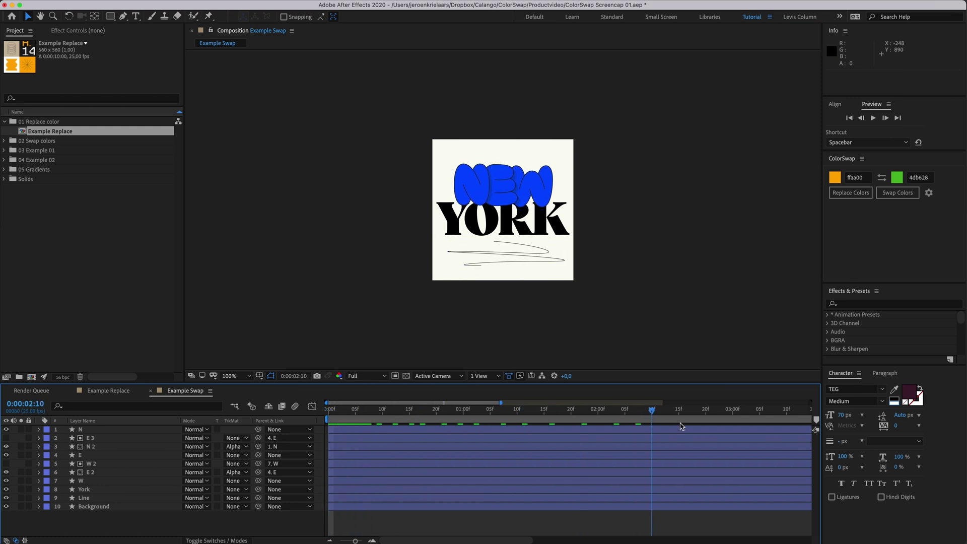
key(space)
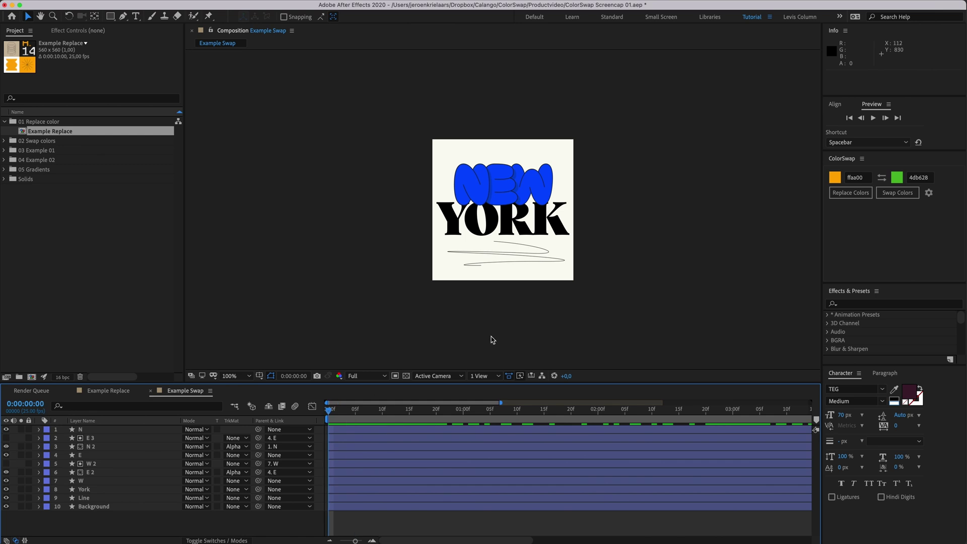
Step: Sample blue 004fff from the NEW lettering as the first swap colour
click(835, 179)
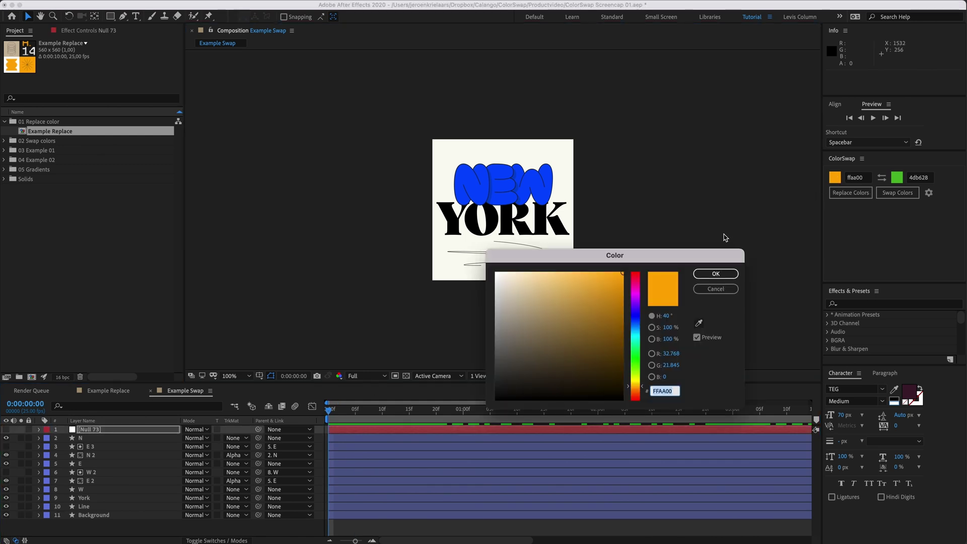
click(698, 324)
click(475, 181)
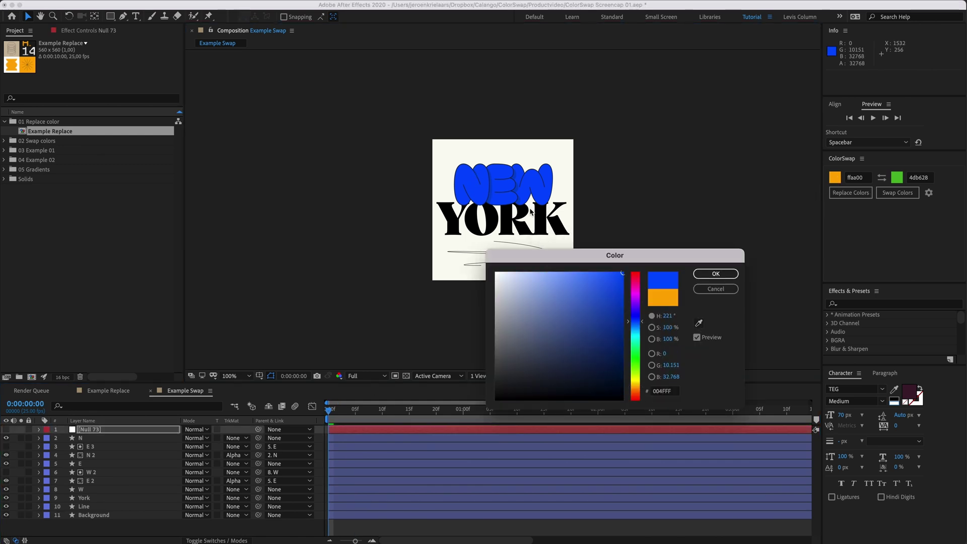
click(711, 274)
Step: Sample cream f8f9f2 from the background as the second colour and swap the two
click(897, 178)
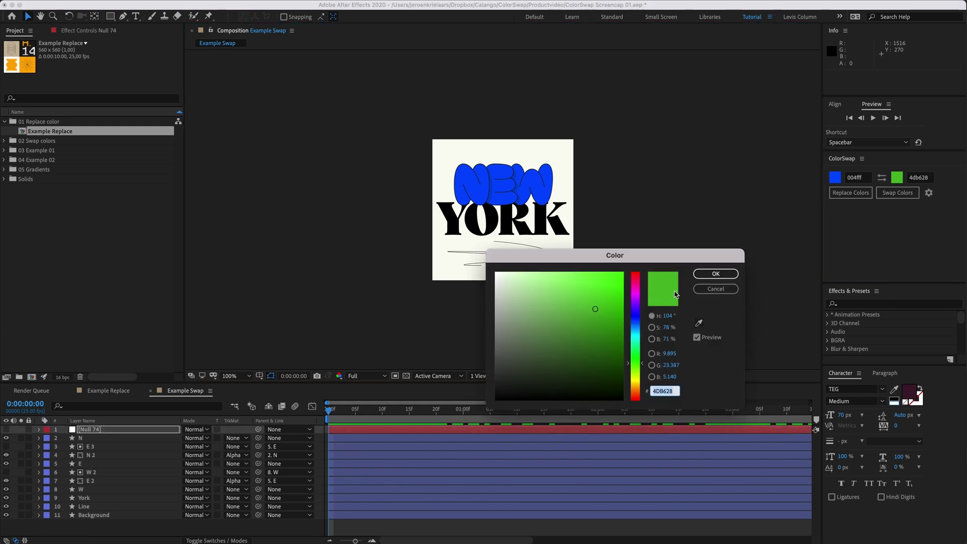
click(698, 323)
click(566, 177)
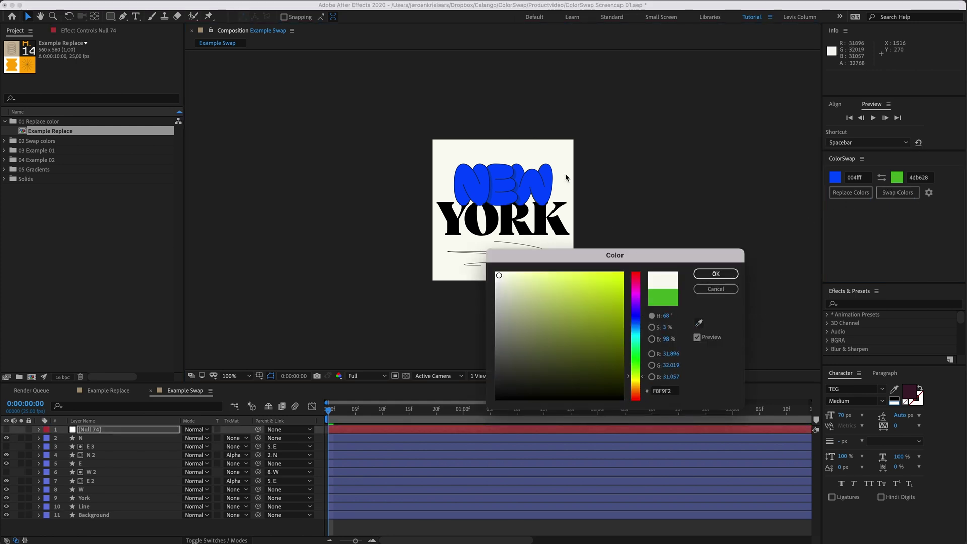
click(716, 273)
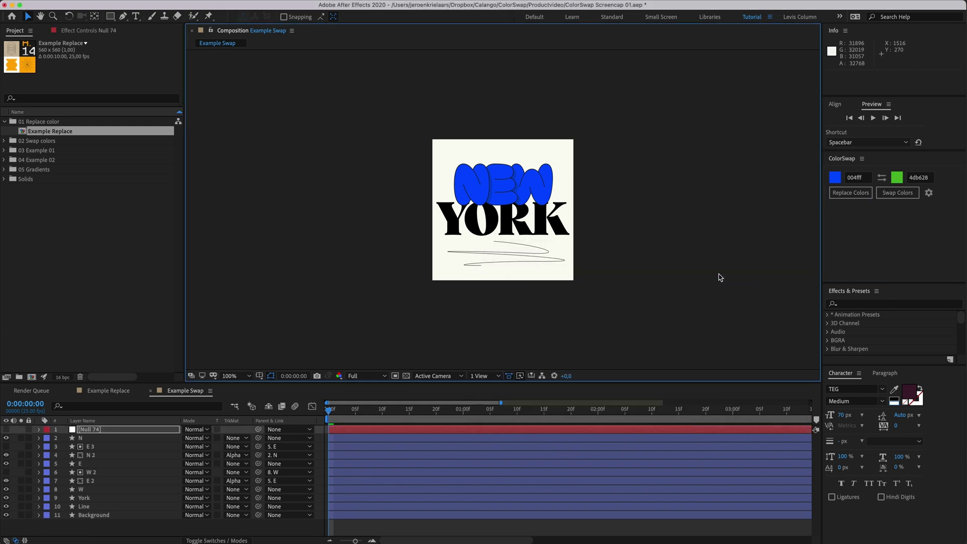
click(900, 197)
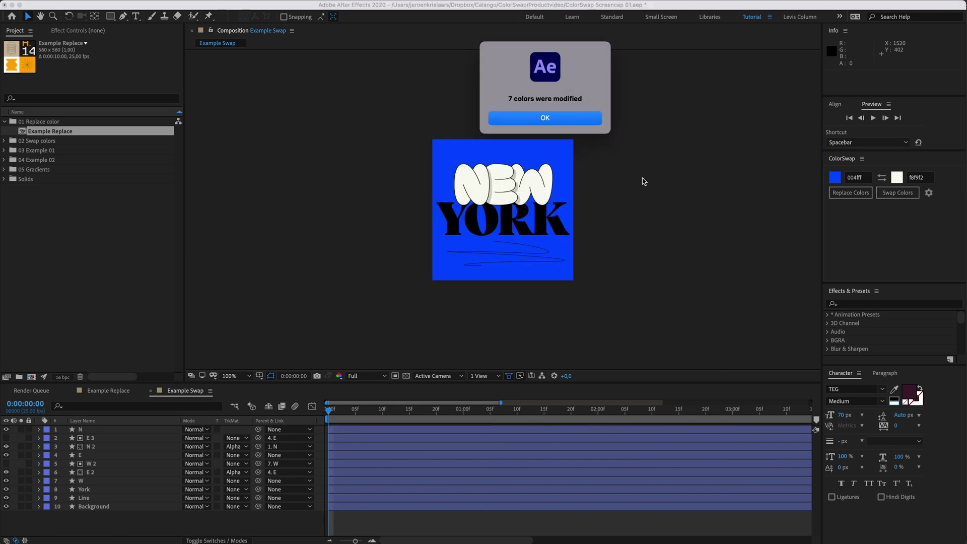
click(573, 123)
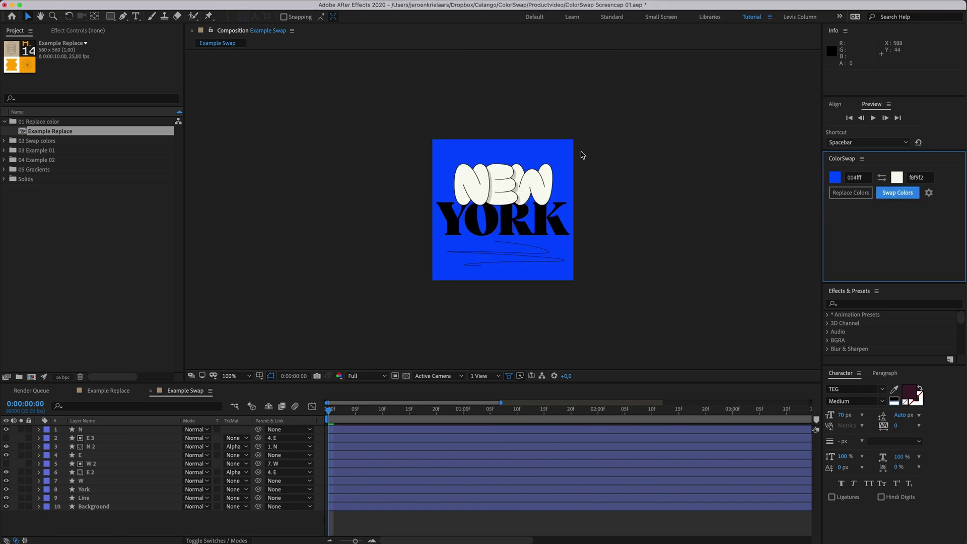
Step: Preview the recoloured animation, then select and deselect the Star, Vase and Circles layers
click(338, 414)
key(space)
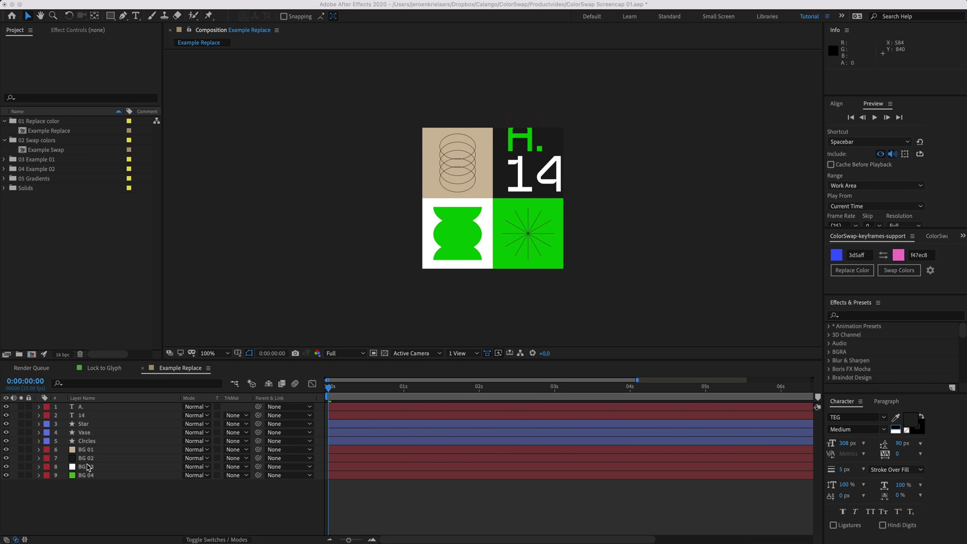
click(85, 425)
shift+click(85, 433)
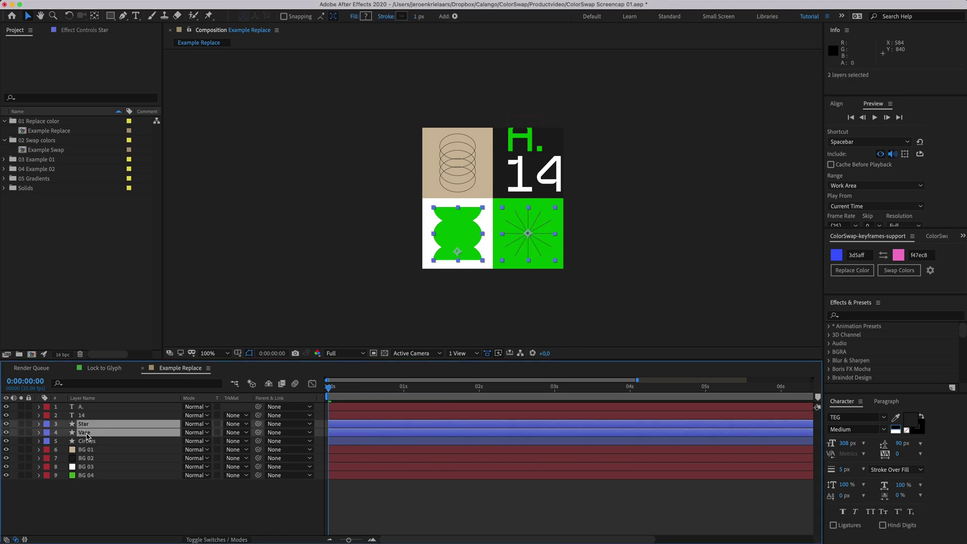
shift+click(88, 441)
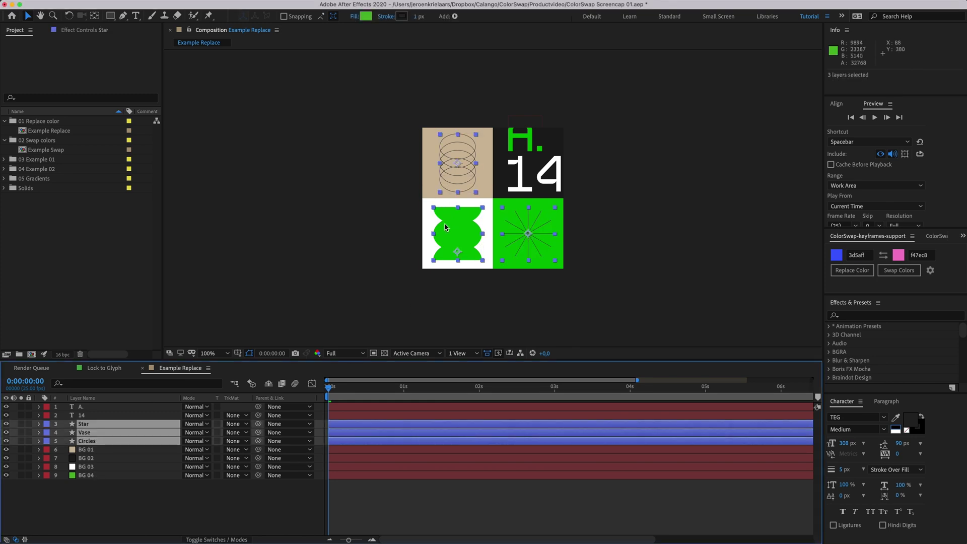
click(164, 504)
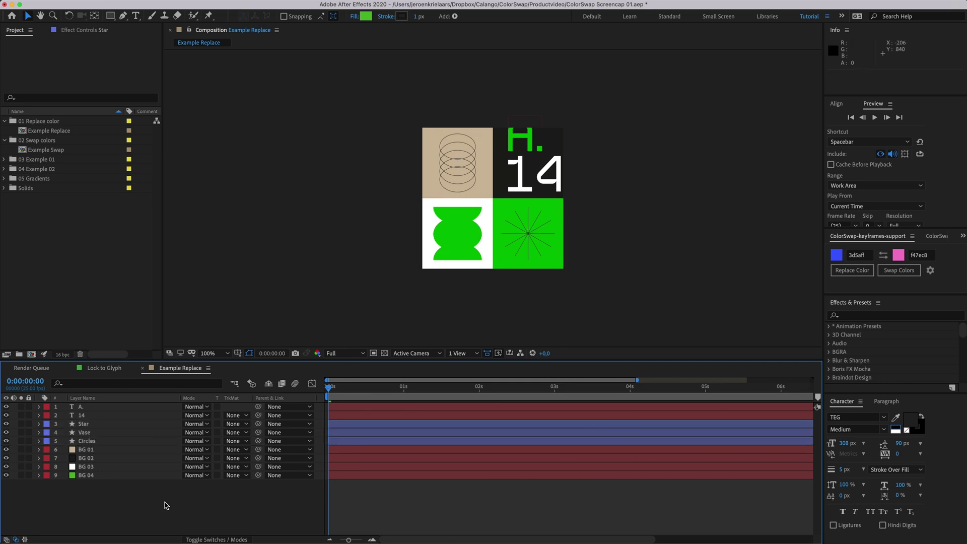
Step: Select the Example Replace and Example Swap compositions in the Project panel, then deselect them
click(52, 132)
super+click(53, 150)
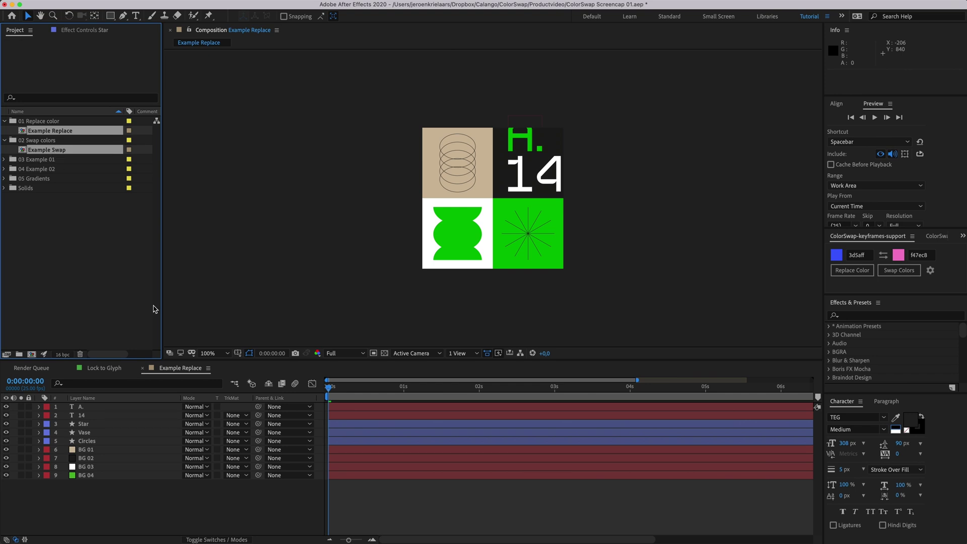
click(136, 284)
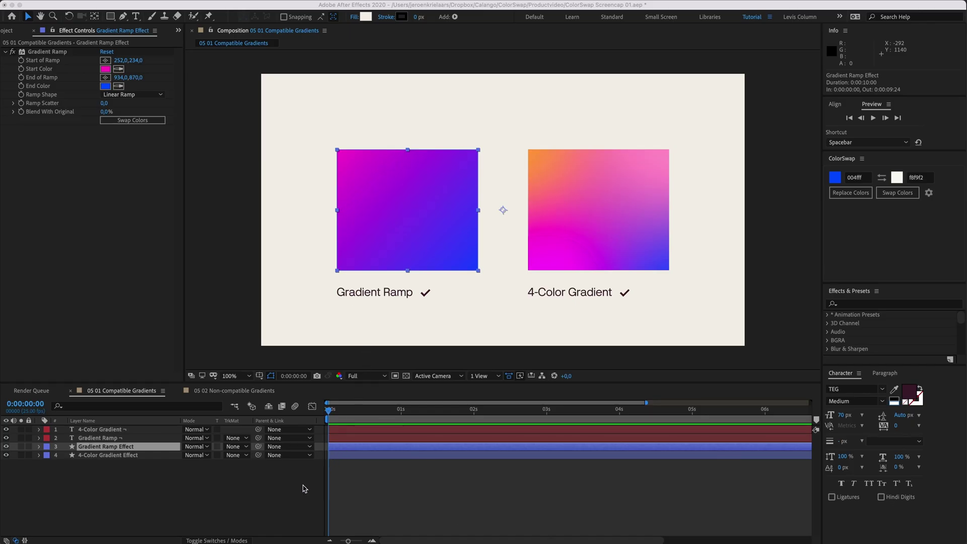
Step: Select the 4-Color Gradient and Gradient Ramp layers and inspect the ramp's end colour
click(147, 498)
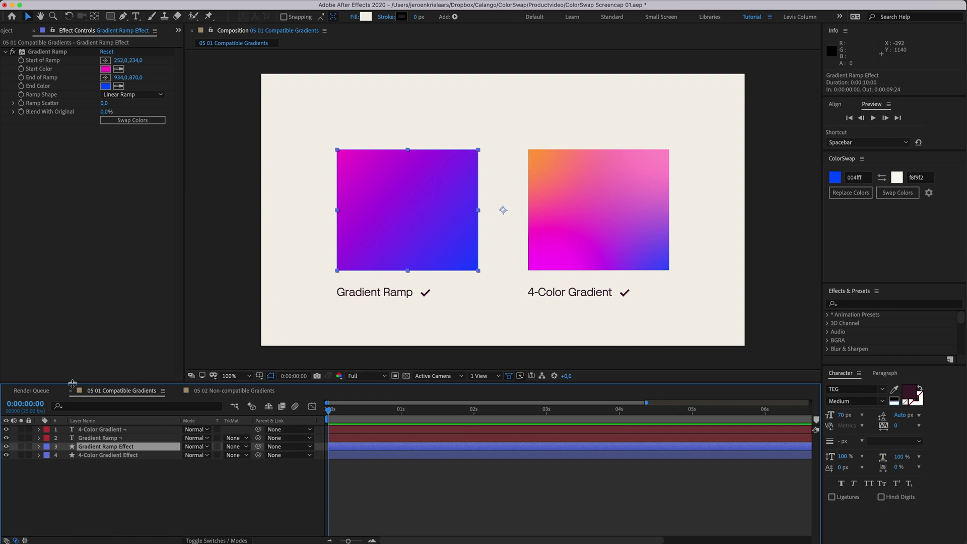
click(100, 455)
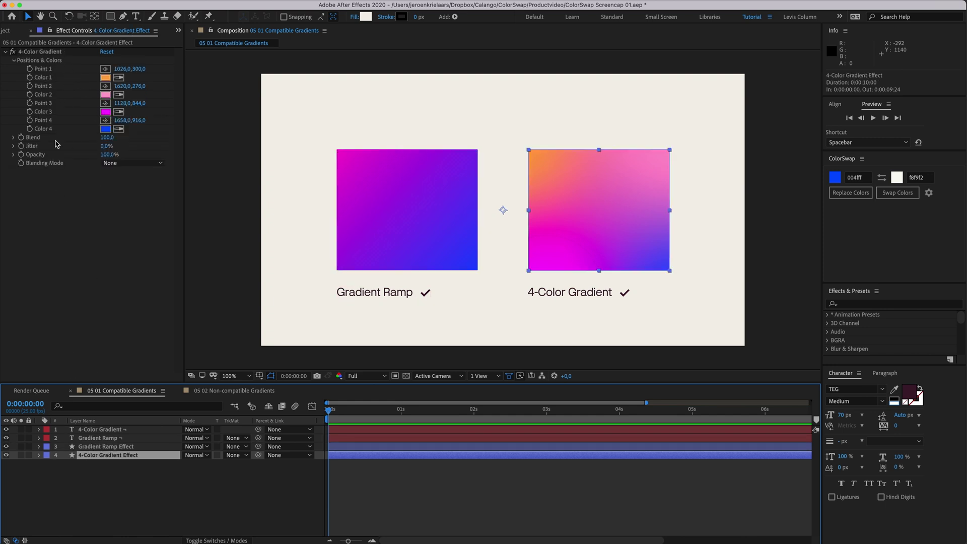
click(103, 447)
click(105, 86)
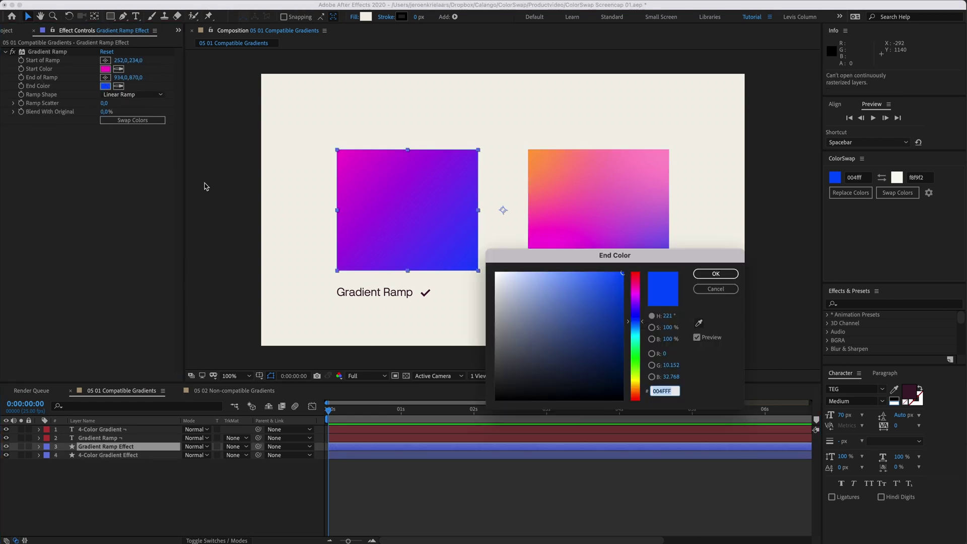
click(726, 290)
Step: Set the colours to 004FFF blue and FFAA00 orange, then replace blue in both gradients
click(865, 177)
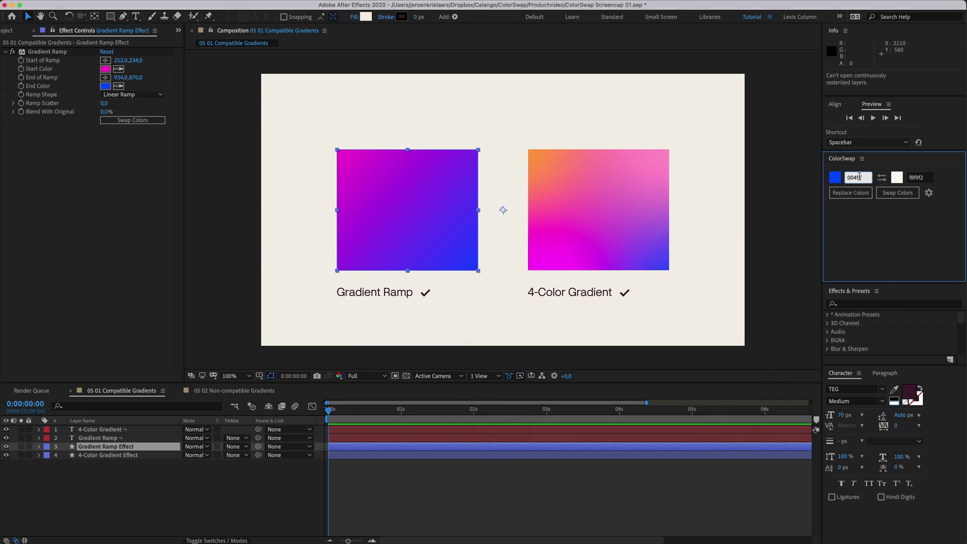
click(859, 226)
click(898, 177)
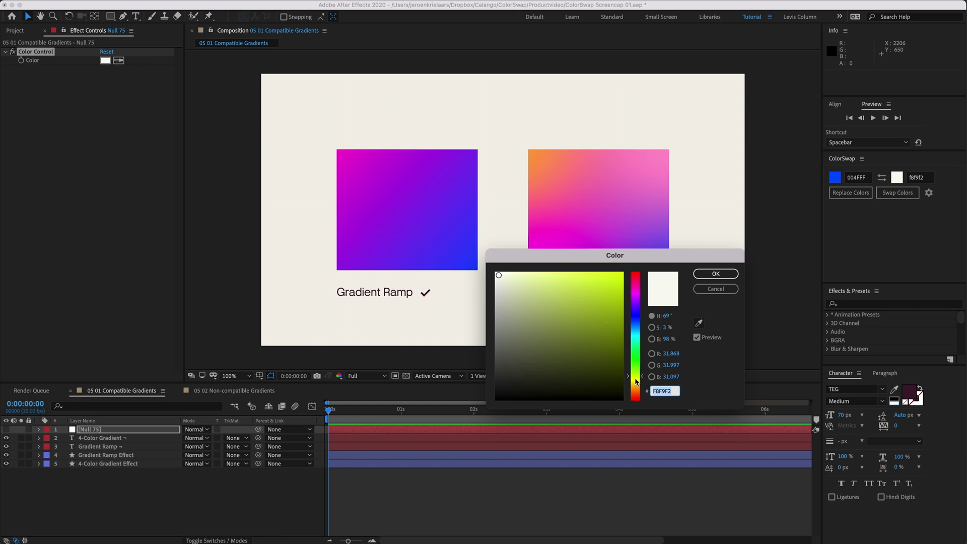
drag(637, 381, 636, 388)
click(624, 273)
click(716, 273)
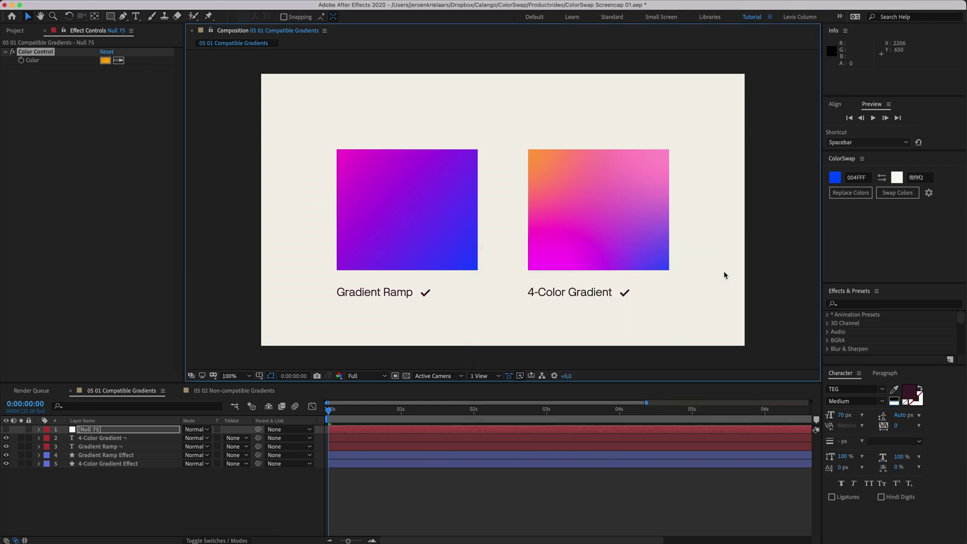
click(868, 197)
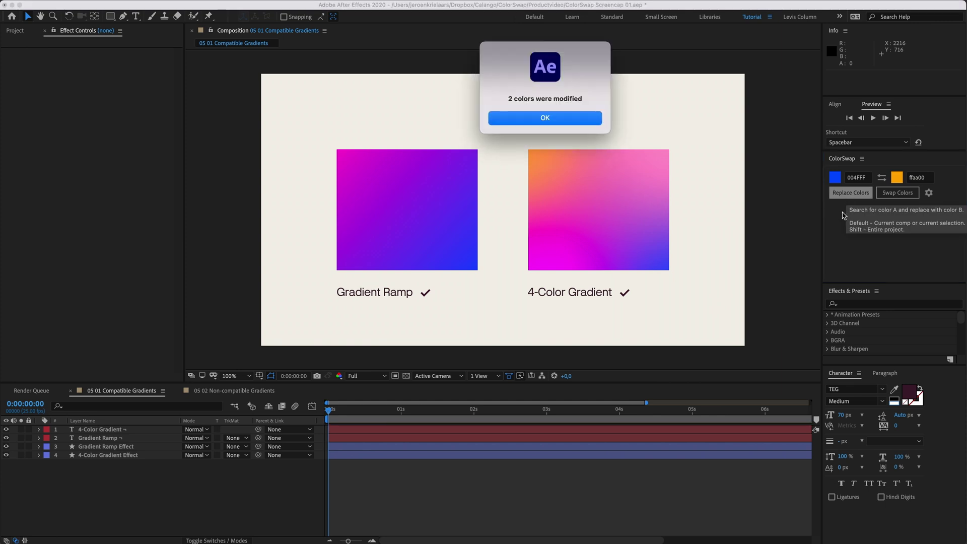
click(576, 121)
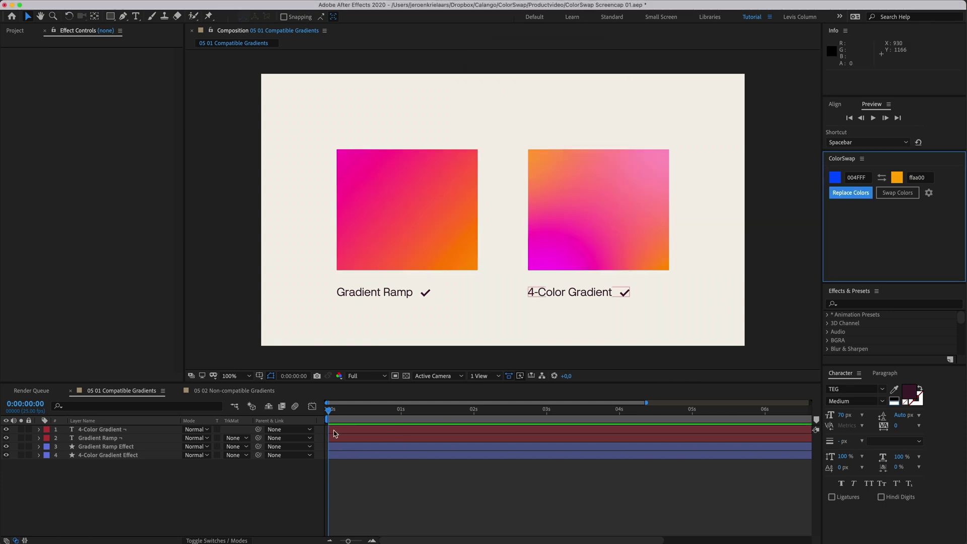
Step: Open 05 02 Non-compatible Gradients and inspect Shape Layer 1's Gradient Fill colour stops
click(247, 391)
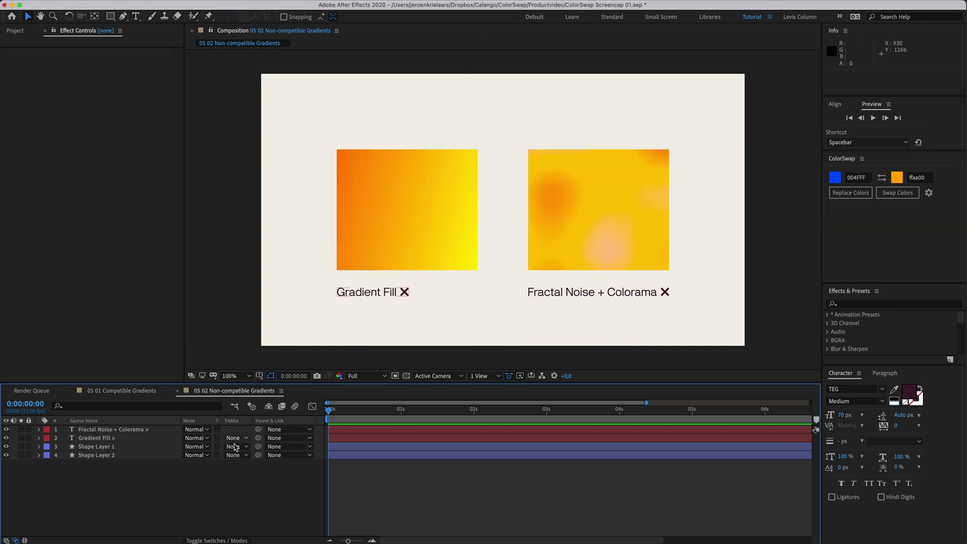
click(100, 447)
click(39, 447)
scroll(50, 463, down, 1)
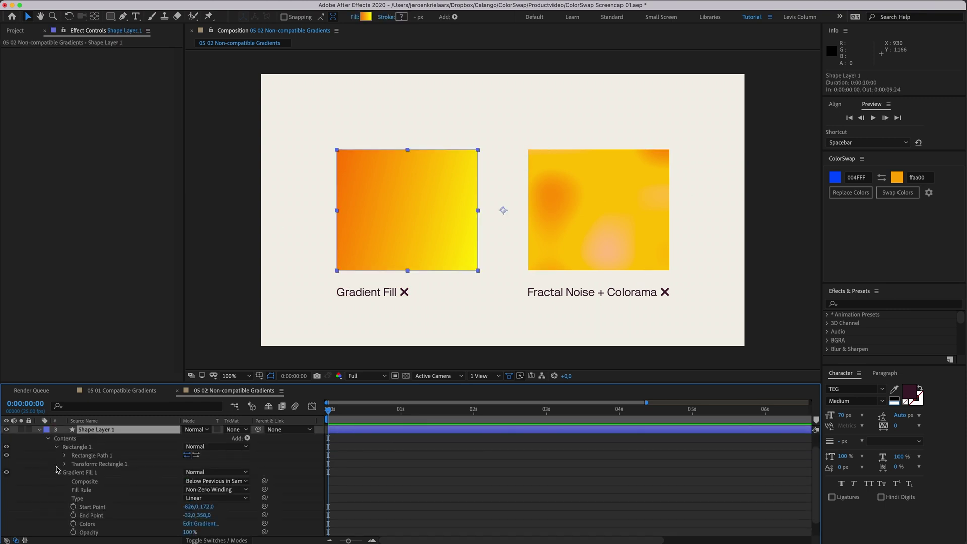
click(57, 446)
click(77, 456)
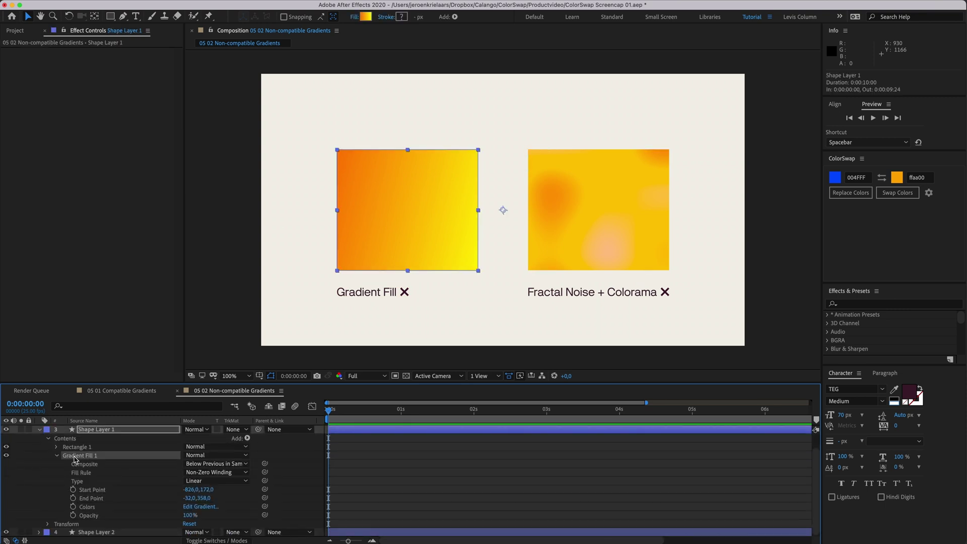
click(204, 506)
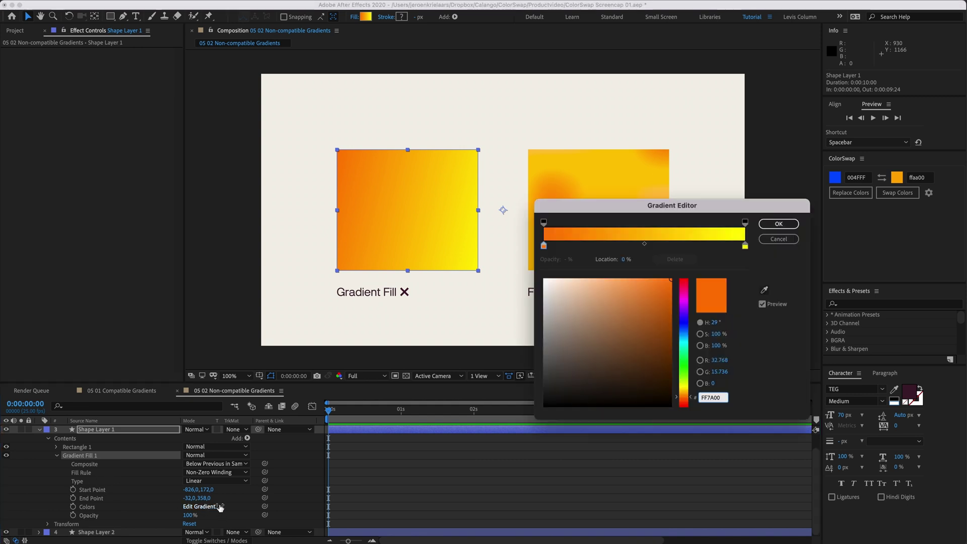
click(779, 239)
click(39, 430)
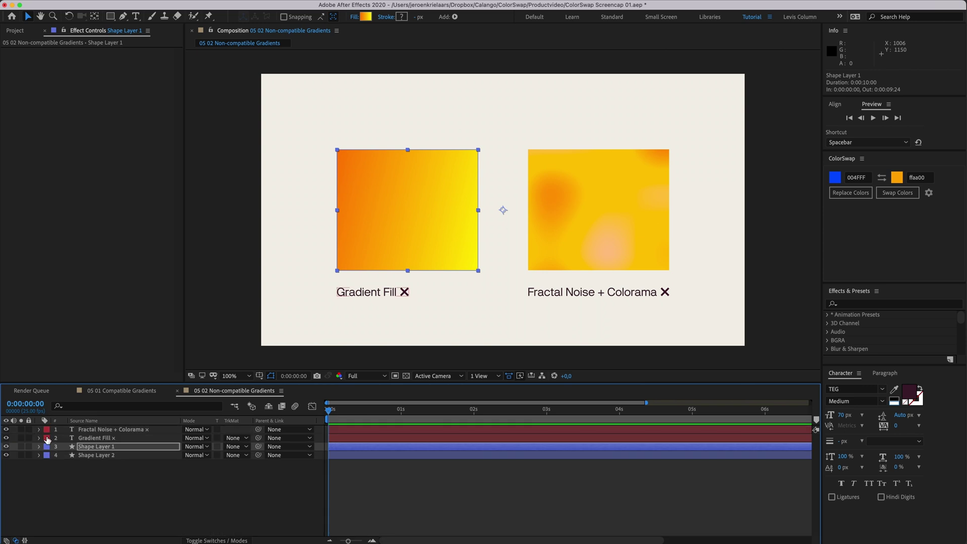
Step: Inspect Shape Layer 2's Fractal Noise, toggling Colorama off and back on
click(101, 456)
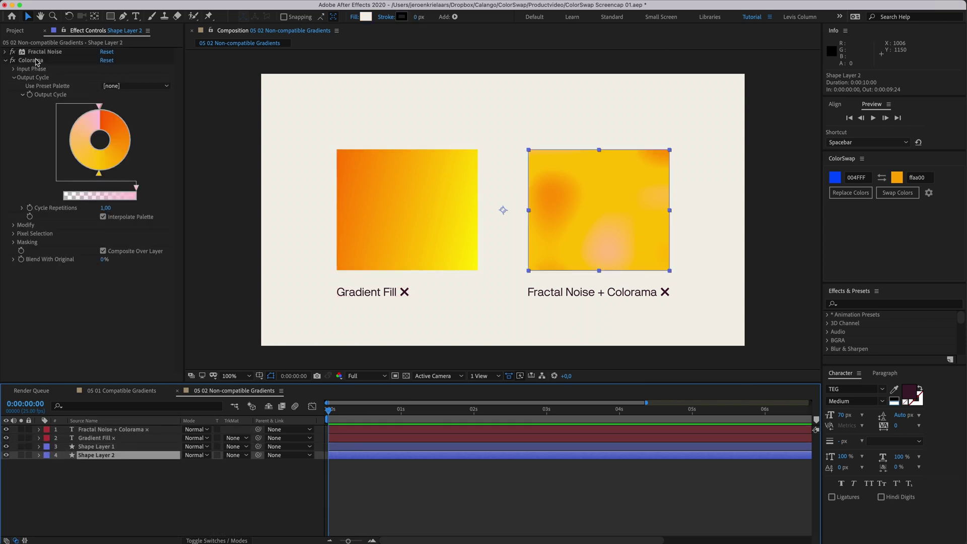
click(6, 52)
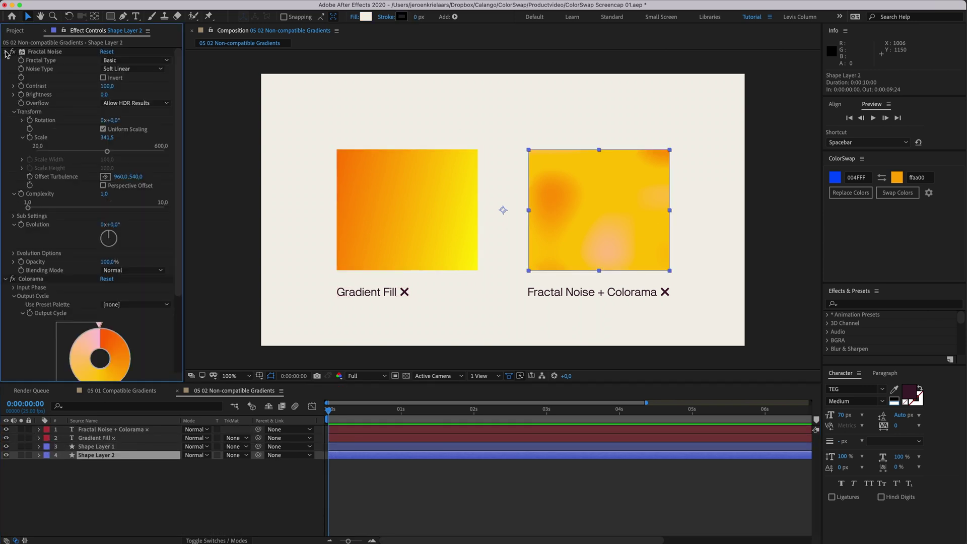
click(5, 51)
click(12, 60)
click(12, 61)
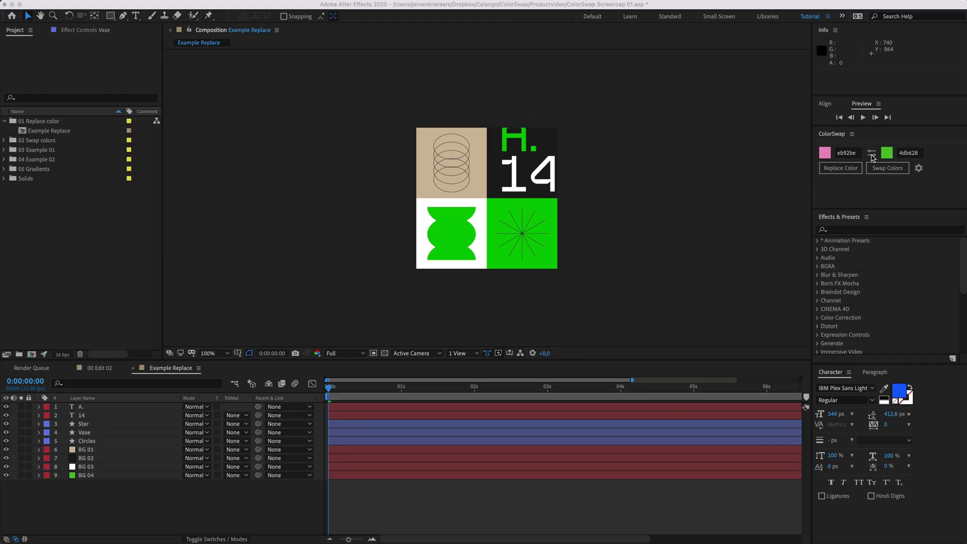
Step: Swap the ColorSwap colours so green comes before pink
click(873, 157)
click(874, 156)
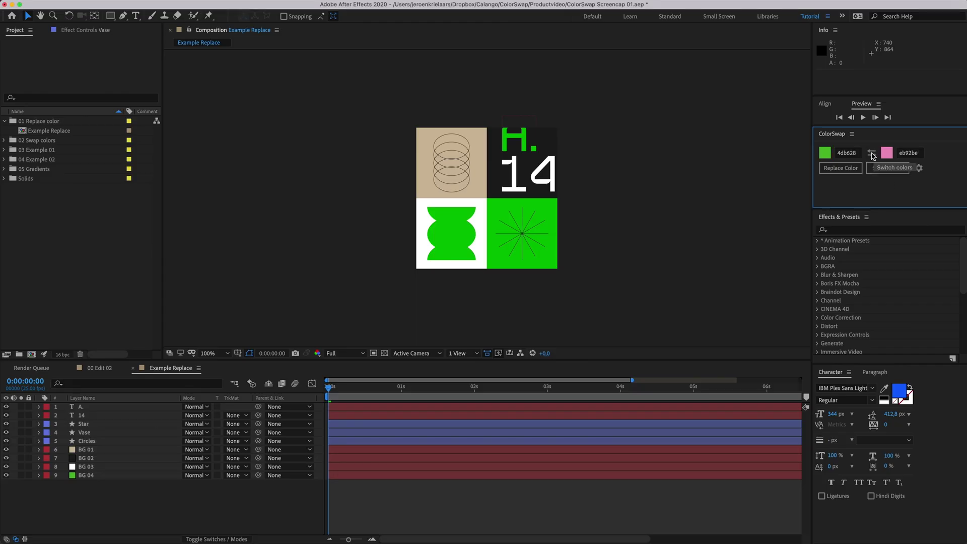
click(873, 157)
click(873, 156)
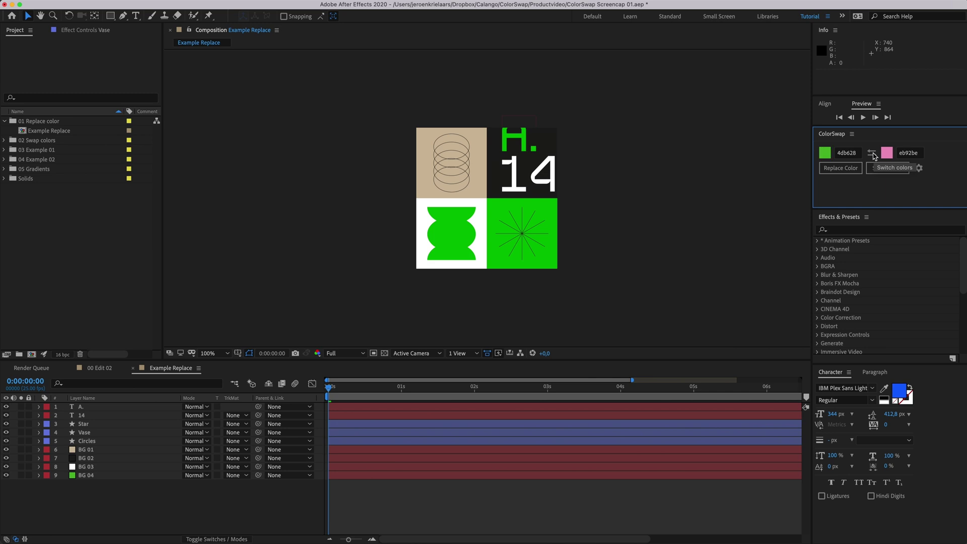
Step: Open ColorSwap Settings, choose Mini UI, and shrink the panel to the compact row
click(919, 169)
drag(578, 184, 697, 159)
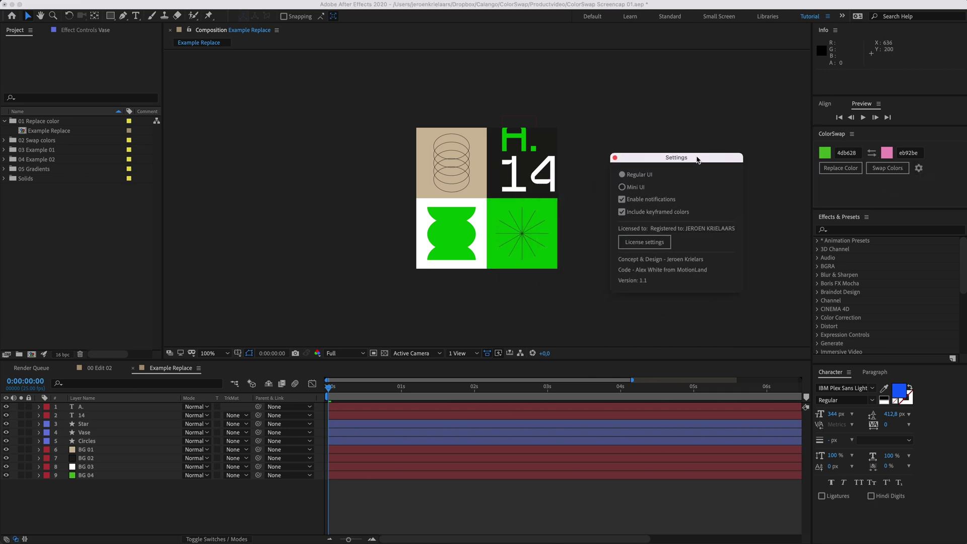
click(625, 186)
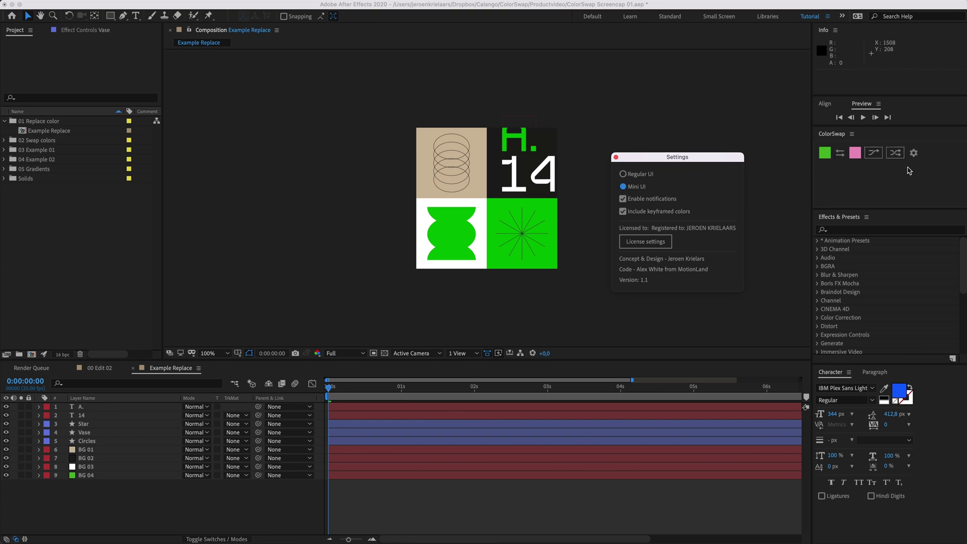
drag(886, 208, 851, 199)
Step: Return to Regular UI and replace the green with pink
click(625, 174)
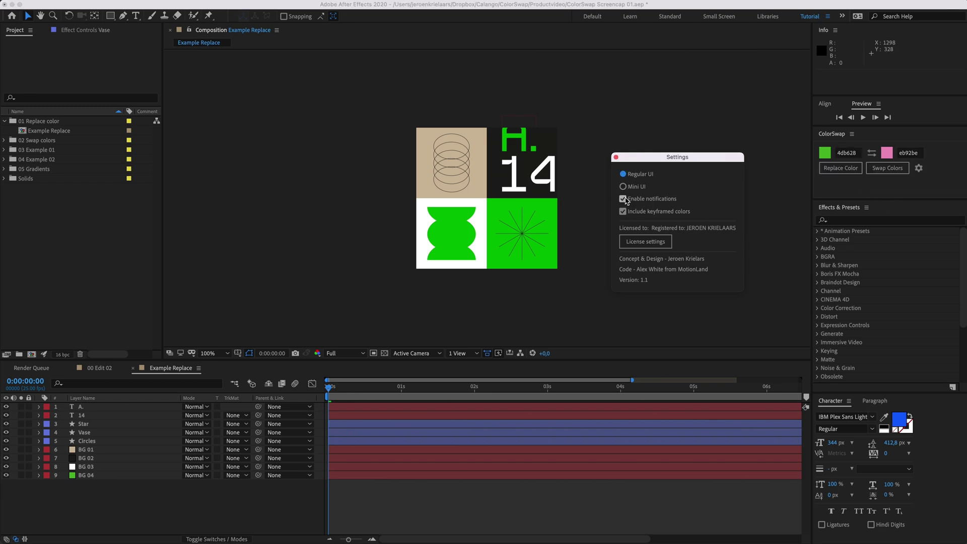
click(841, 169)
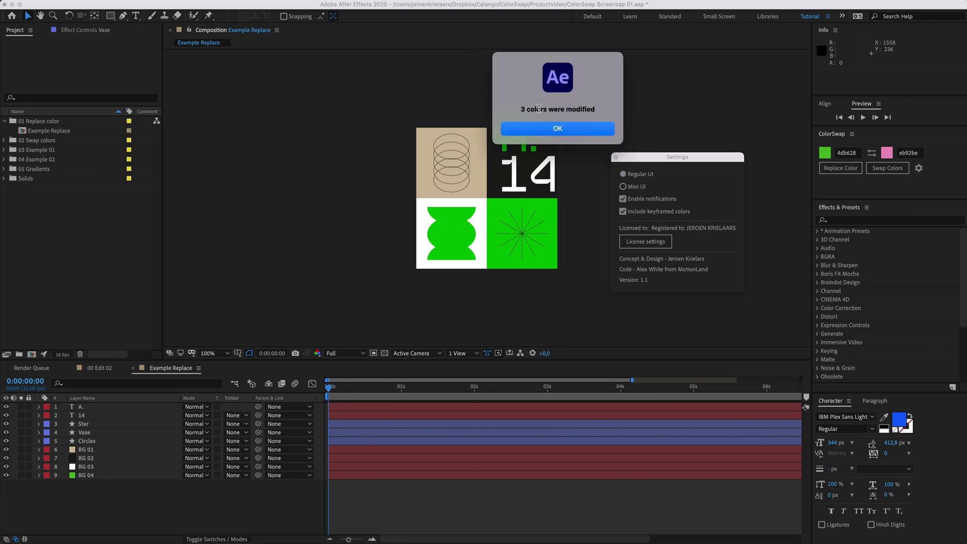
click(568, 129)
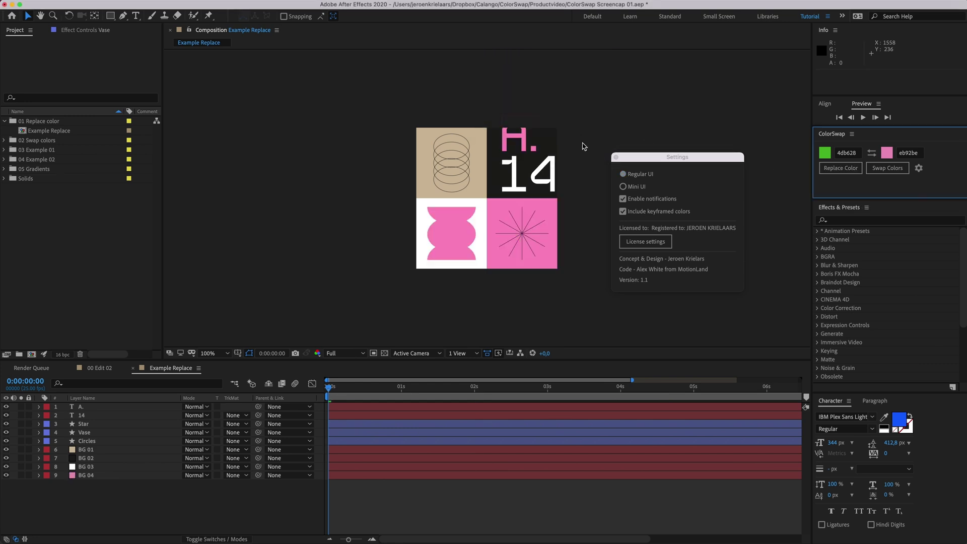
Step: Disable notifications, put pink first, and replace it back with green
click(623, 199)
click(872, 154)
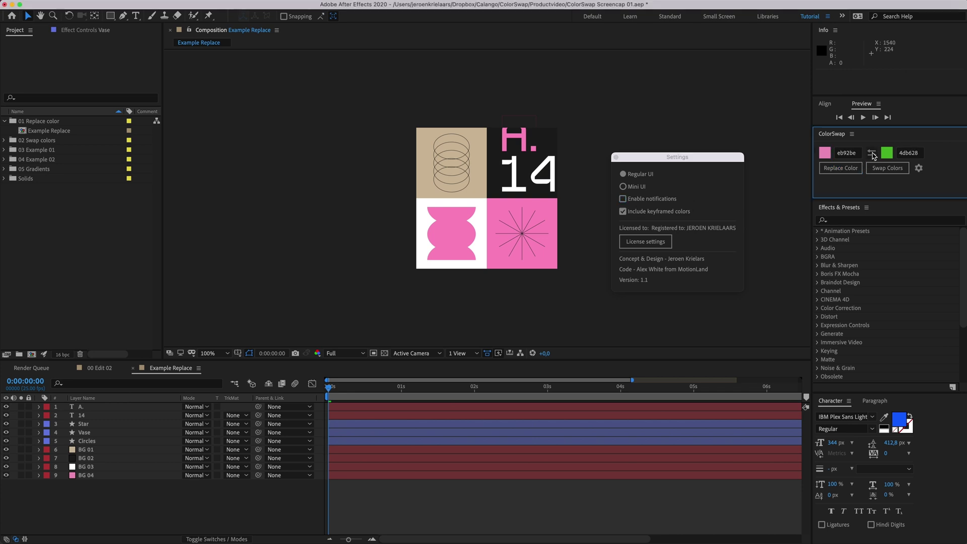
click(842, 170)
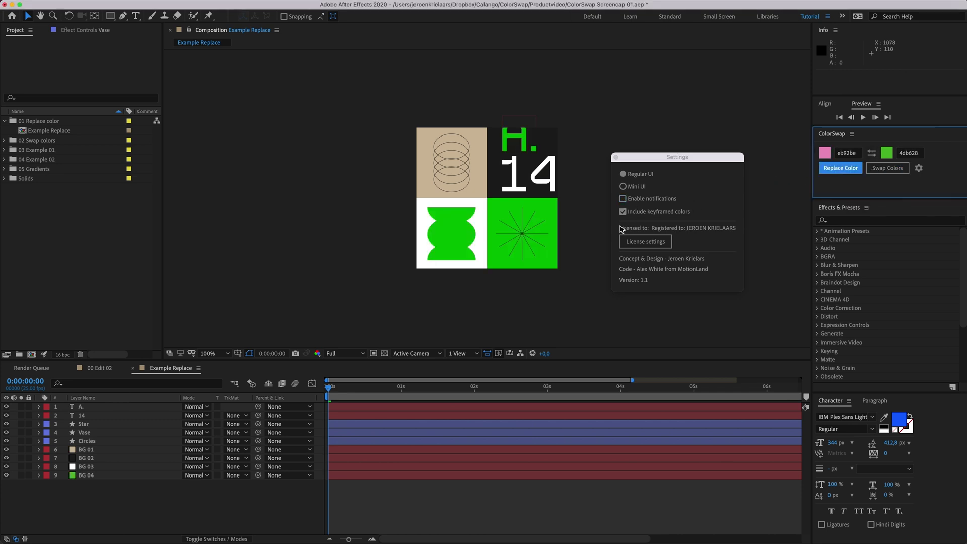
Step: Keyframe the Vase fill from green at 2 s to blue at 3 s and show its value graph
click(84, 432)
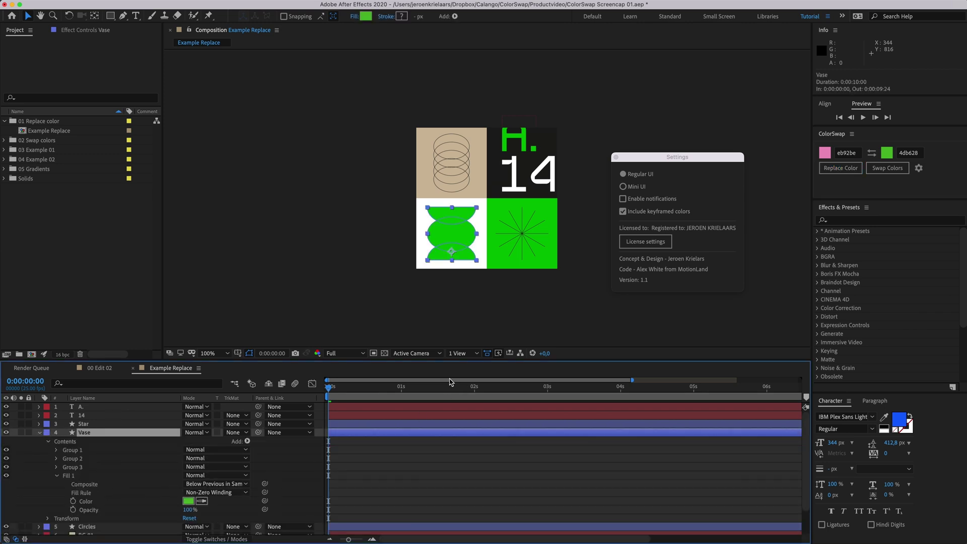
click(474, 387)
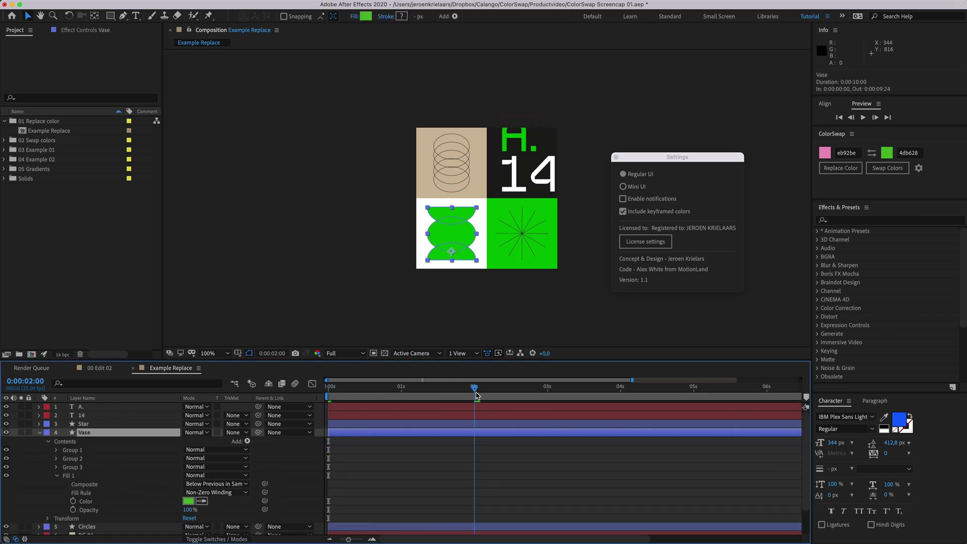
click(73, 502)
click(546, 388)
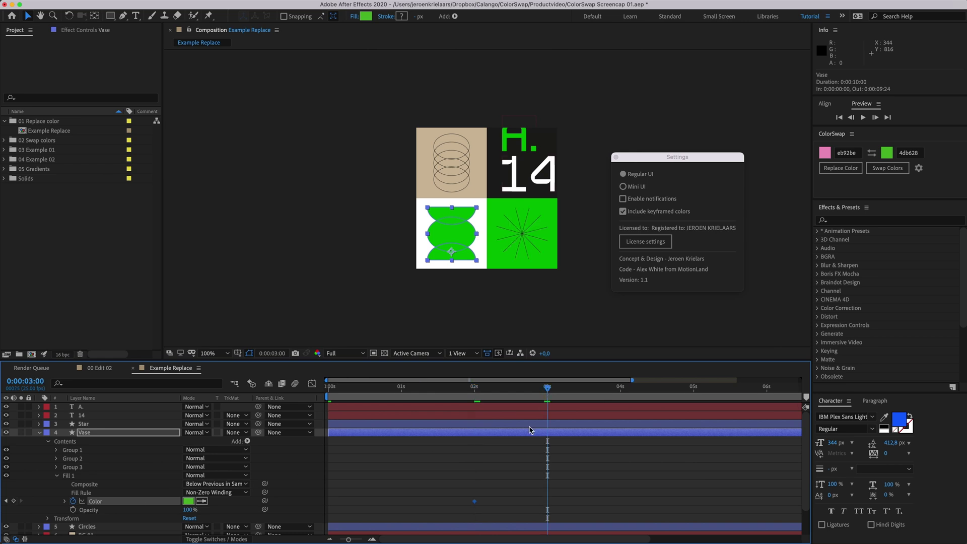
click(189, 502)
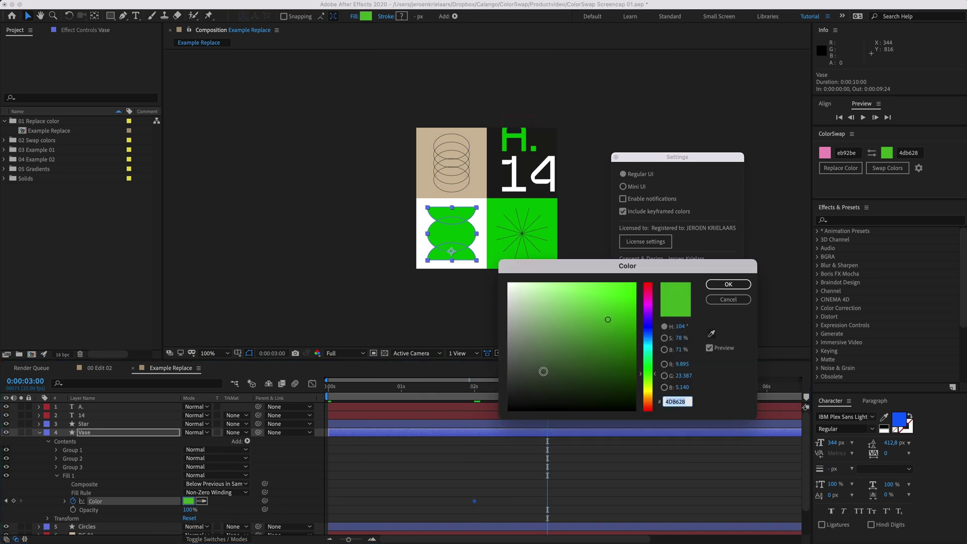
click(651, 331)
click(728, 284)
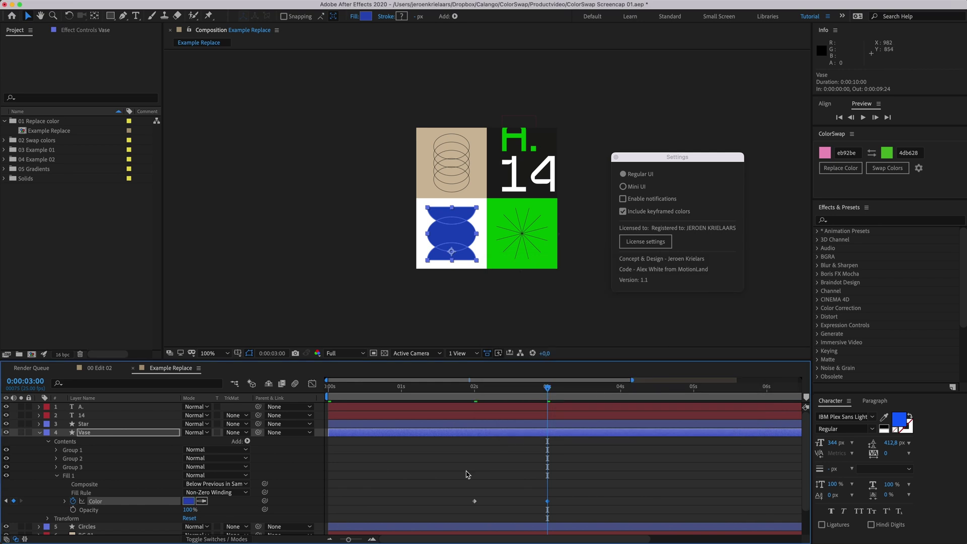
click(65, 501)
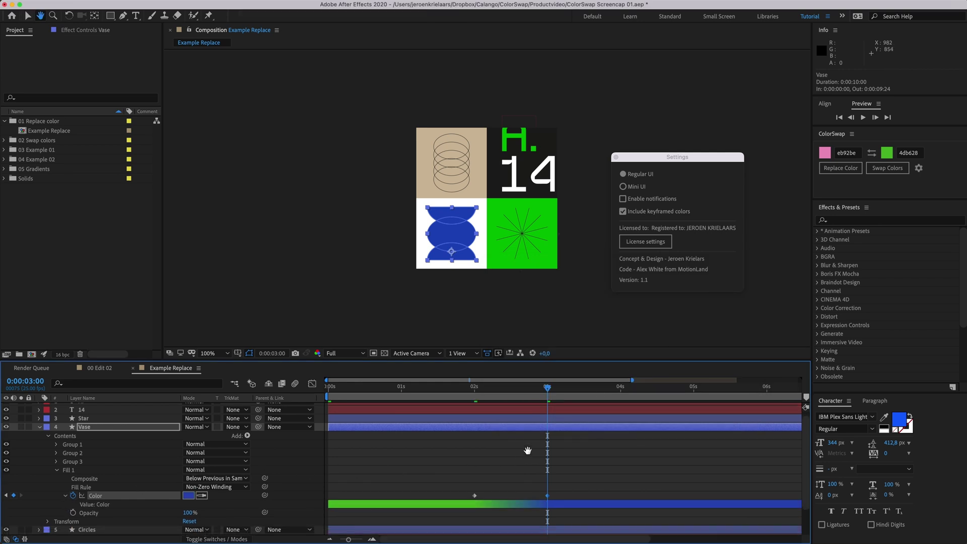
scroll(527, 443, down, 3)
Step: Replace the Vase's keyframed green with pink, then swap pink back to first
click(872, 153)
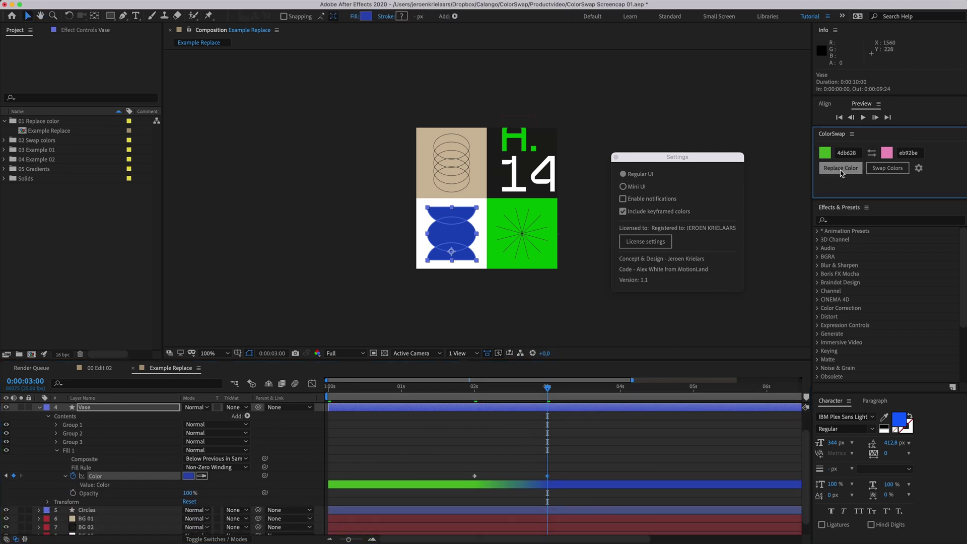
click(841, 169)
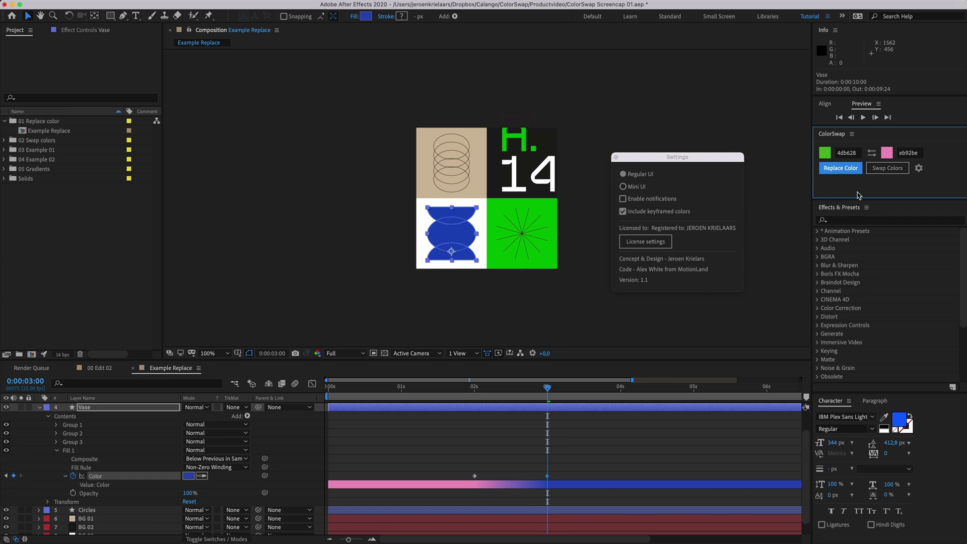
click(876, 155)
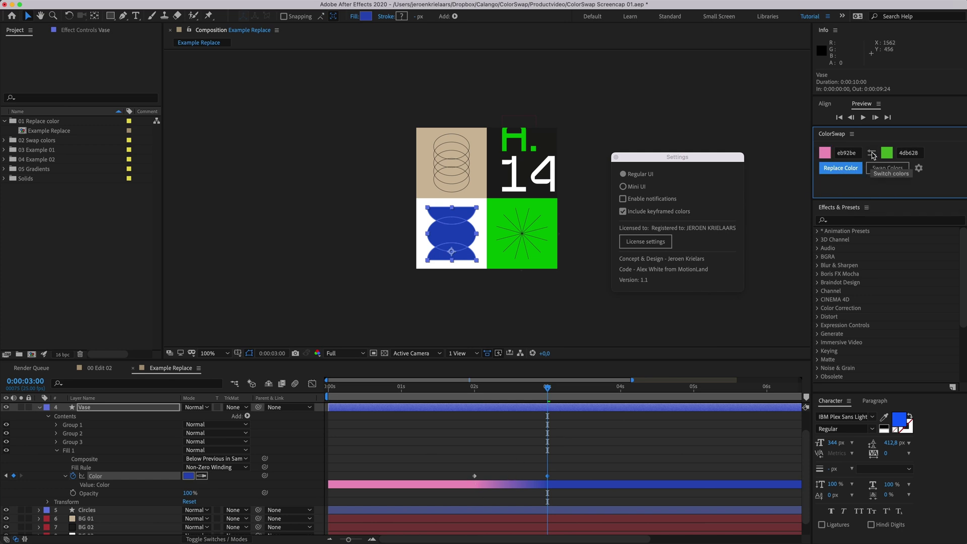
Step: Exclude keyframed colours, re-enable notifications and replace again, modifying 0 colors
click(623, 212)
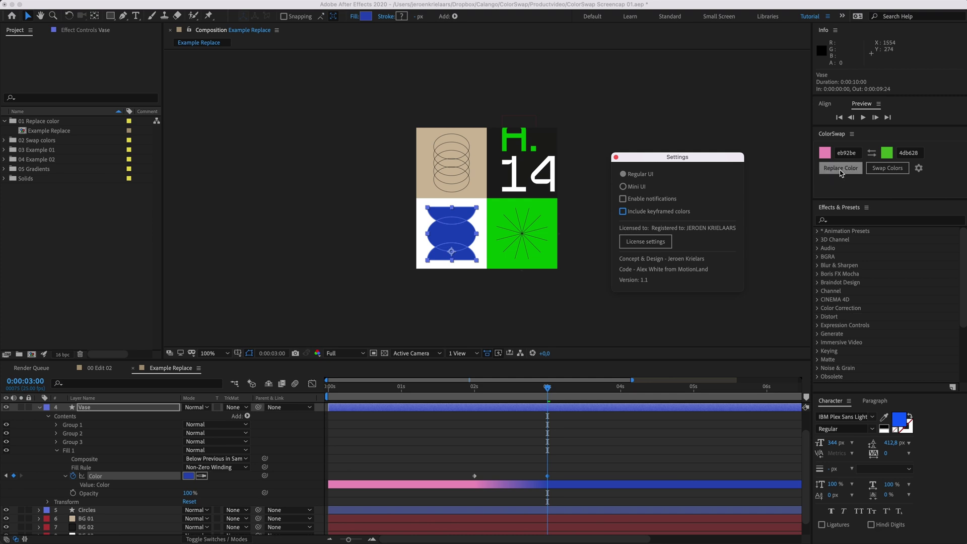
click(623, 199)
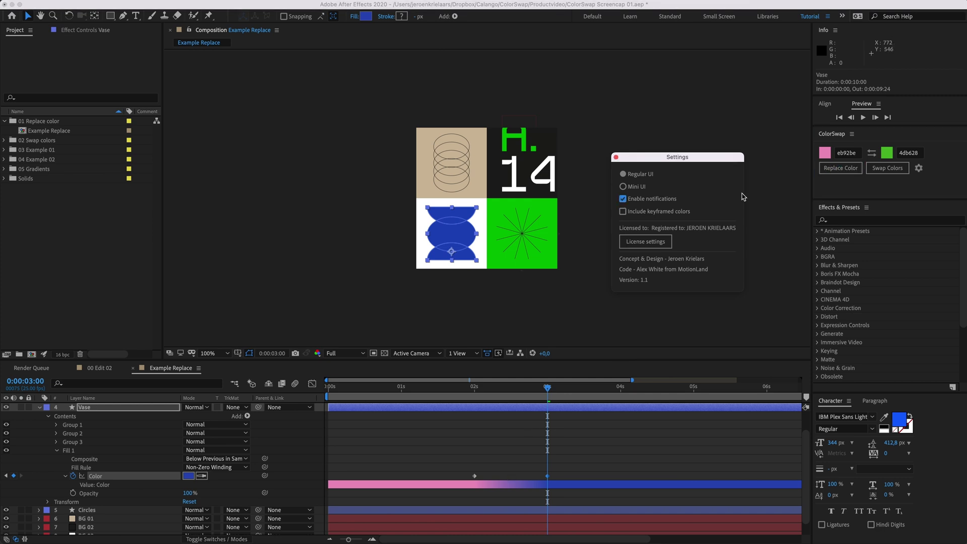
click(841, 170)
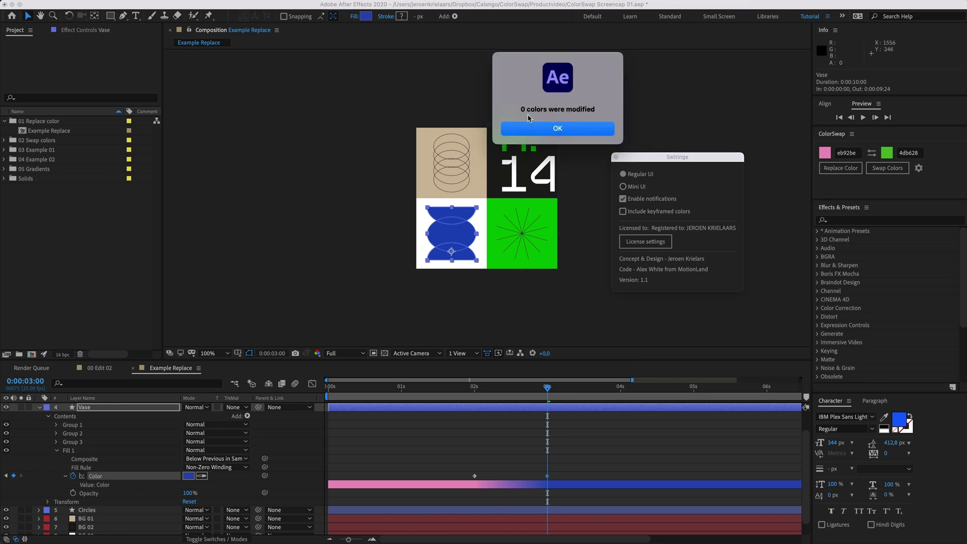